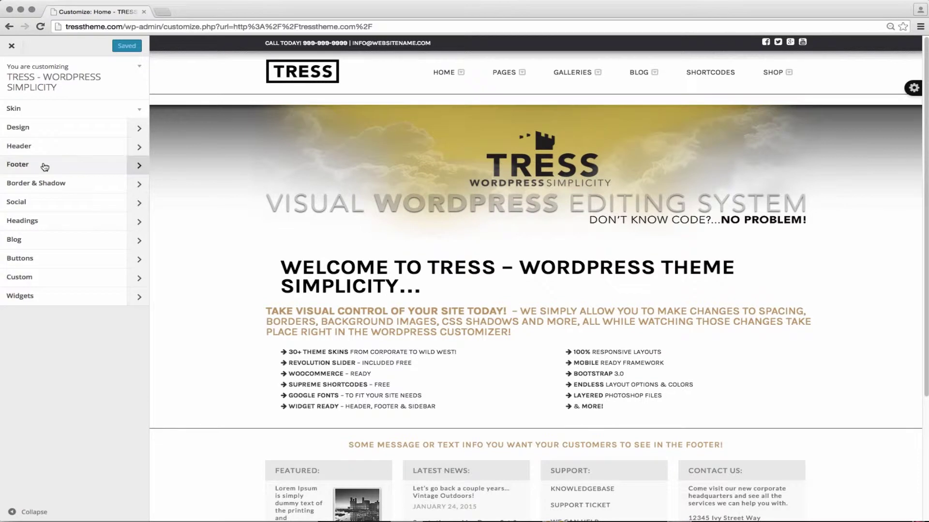
Open the footer's content settings and bring the footer area into view in the site preview
click(48, 165)
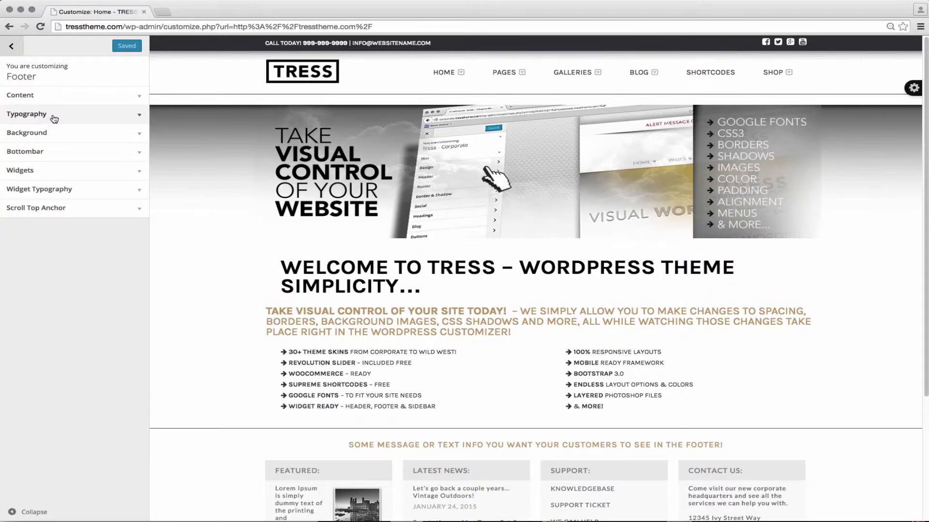
click(59, 138)
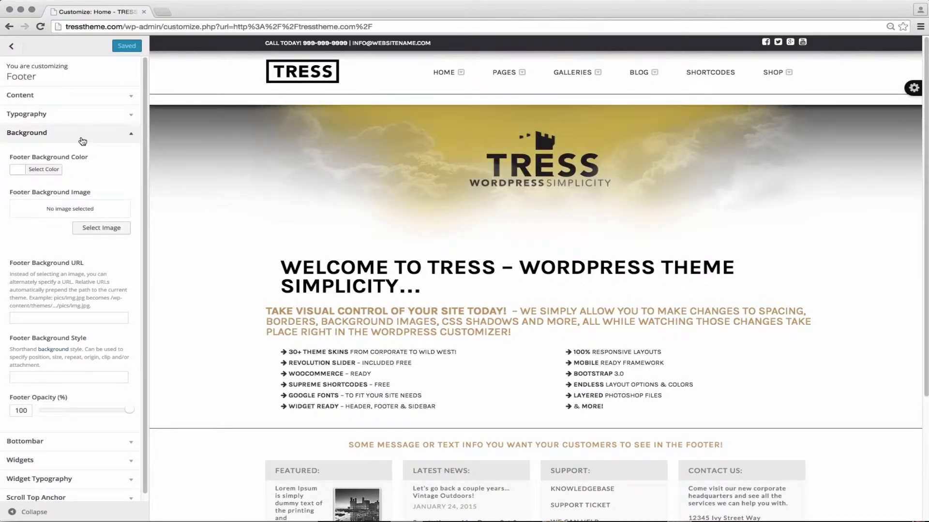
click(82, 141)
click(59, 99)
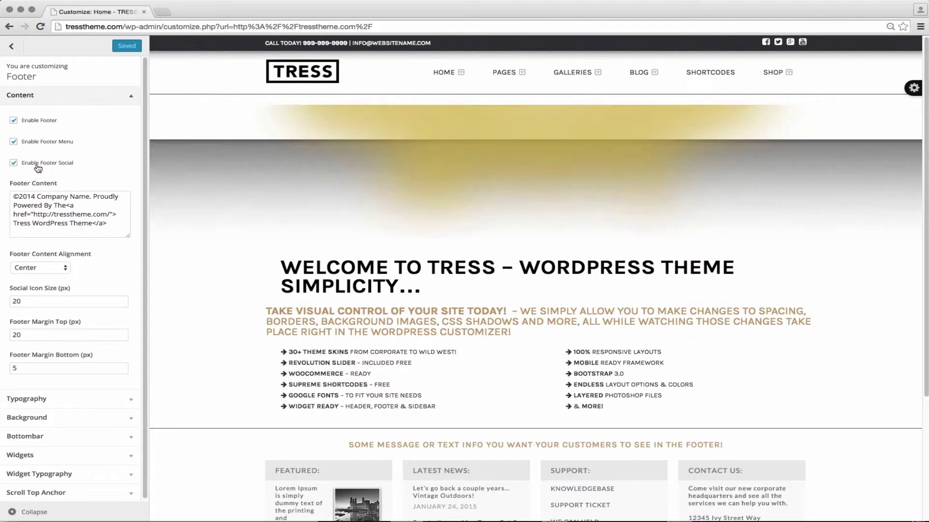
scroll(626, 388, down, 4)
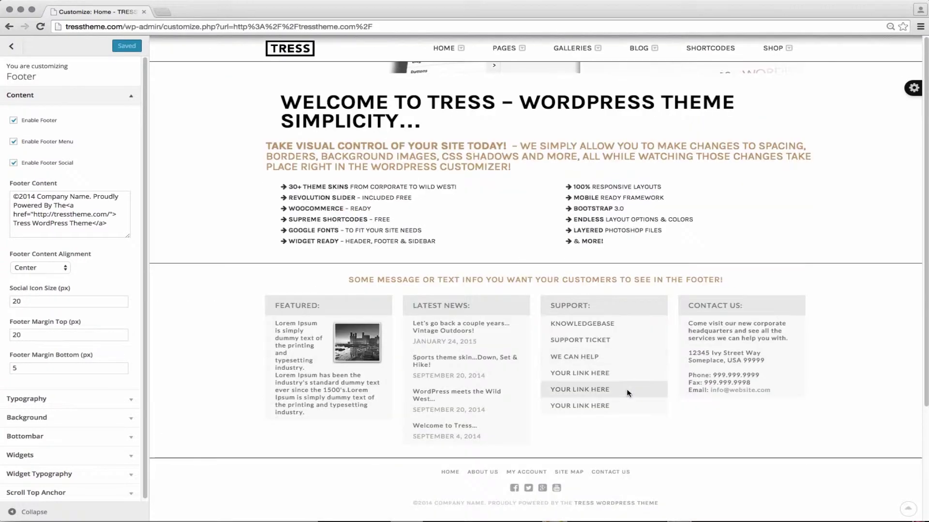
Toggle the footer, footer menu and footer social icons off and back on, keeping the content alignment at Center
click(14, 121)
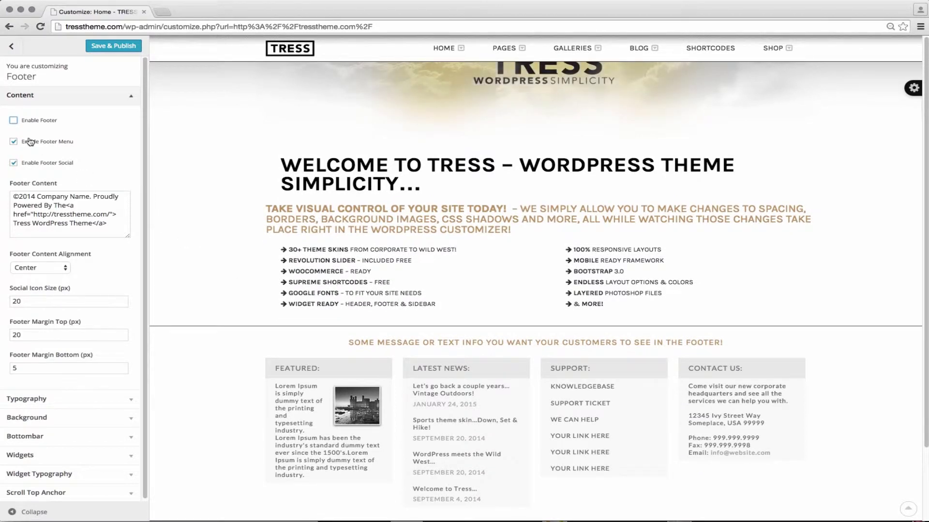
click(14, 121)
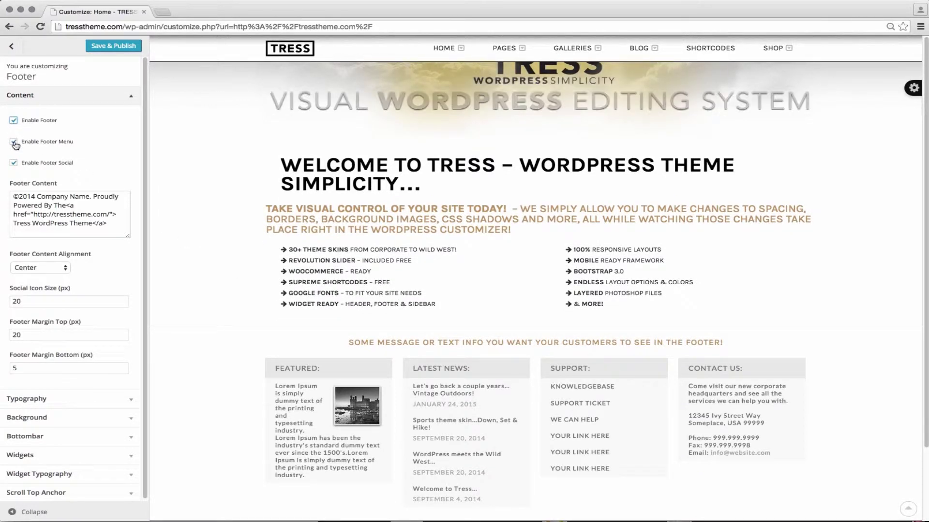
click(14, 143)
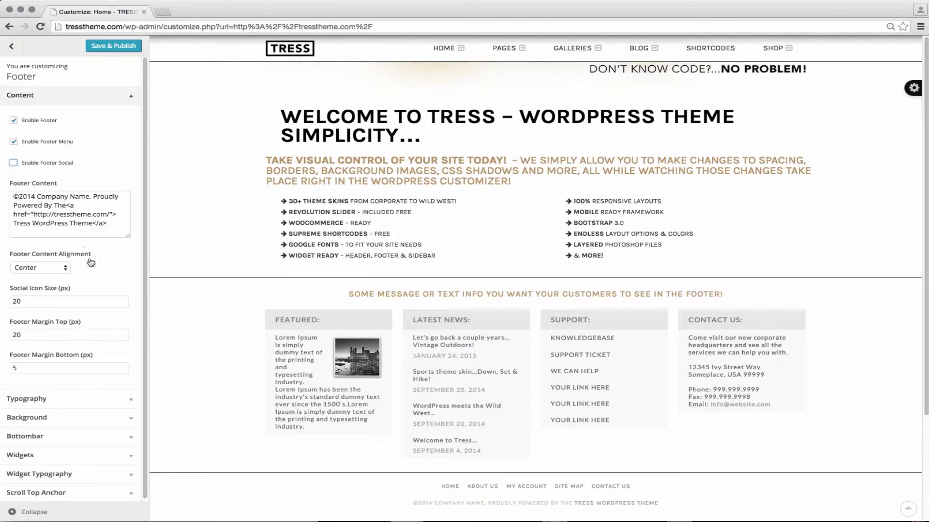
click(63, 274)
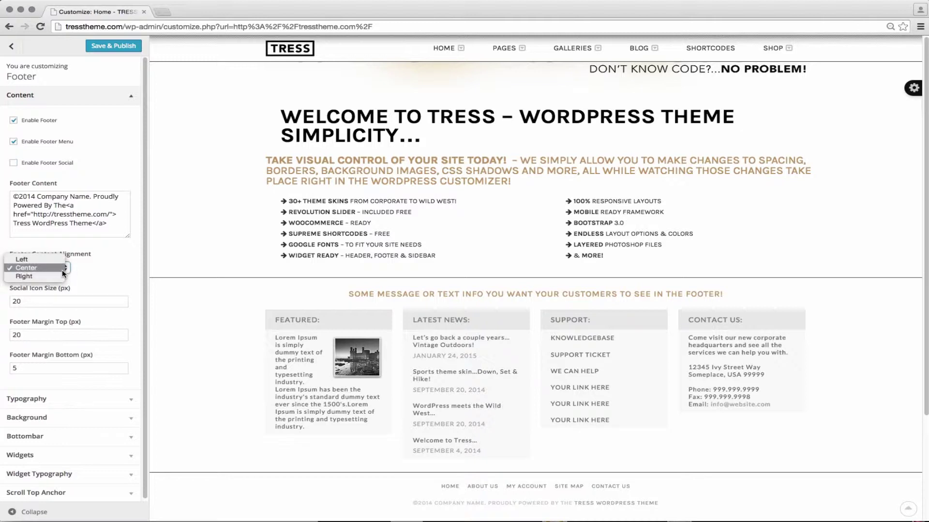
click(48, 268)
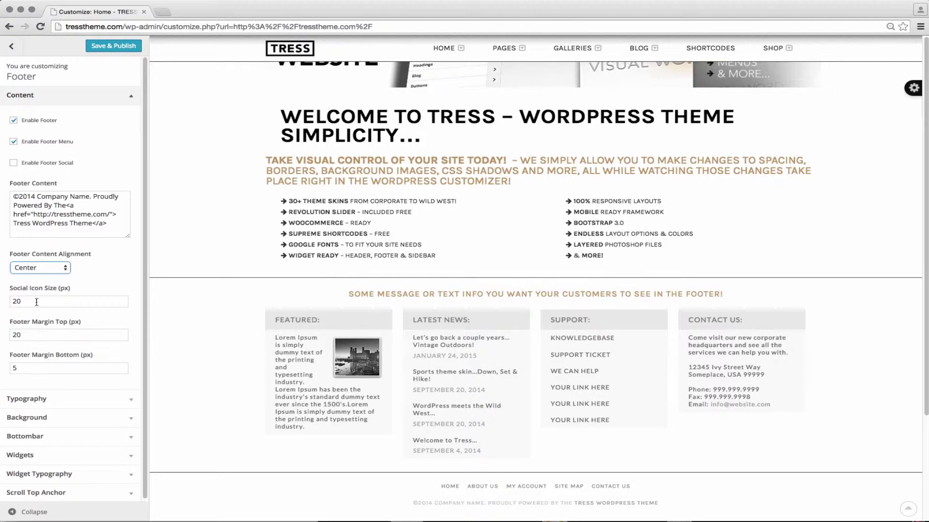
click(14, 164)
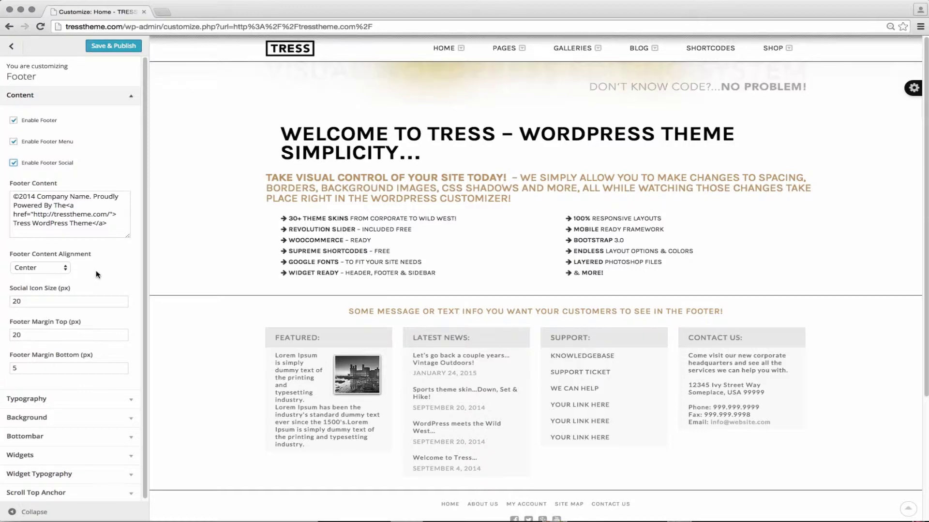
Try a footer social icon size of 30 px, restore it to 20 px, and close the content settings
double_click(42, 302)
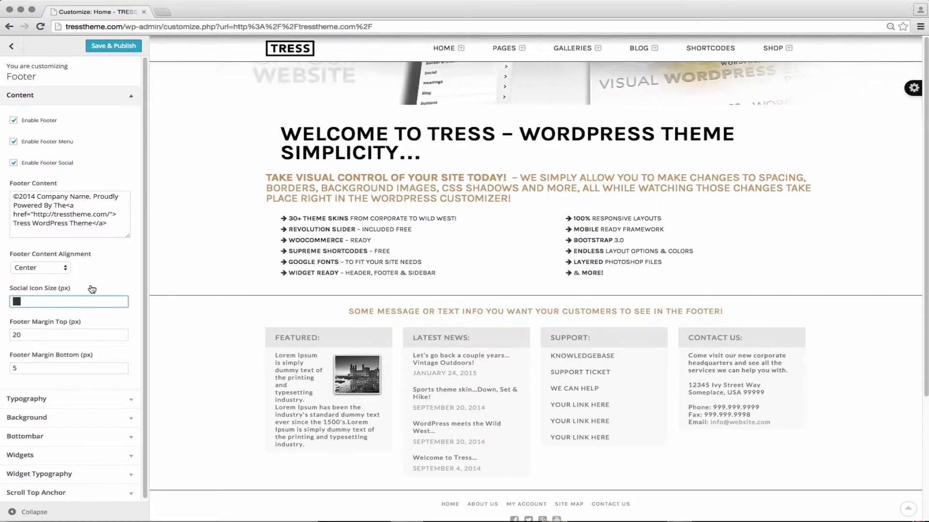
text(30)
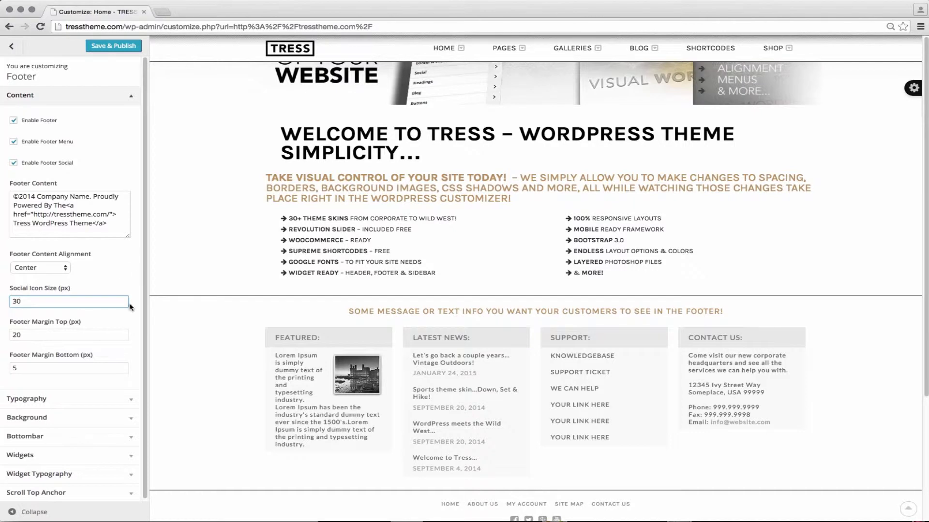
click(132, 317)
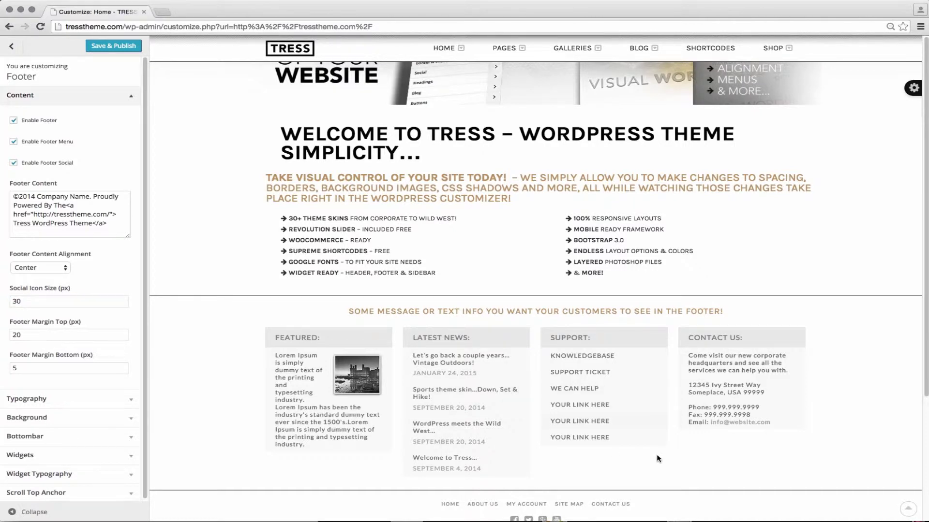
scroll(660, 449, down, 2)
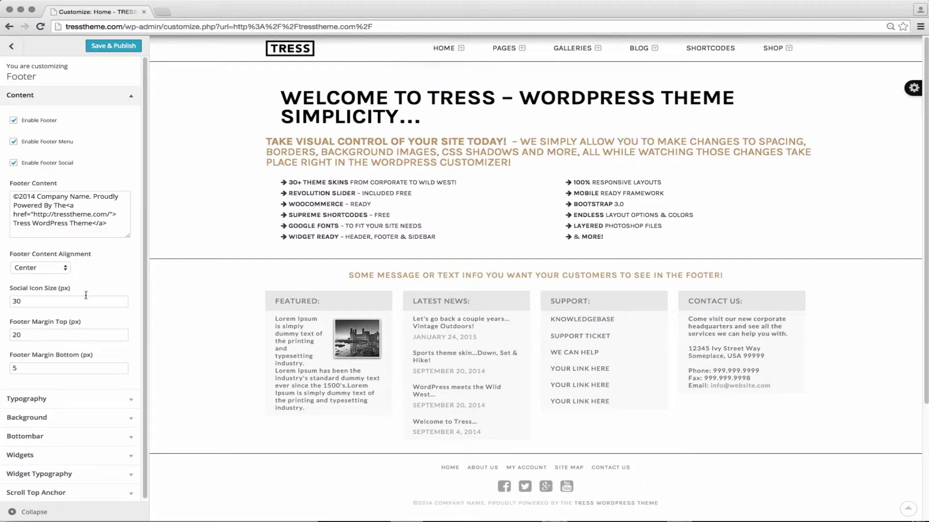
double_click(21, 304)
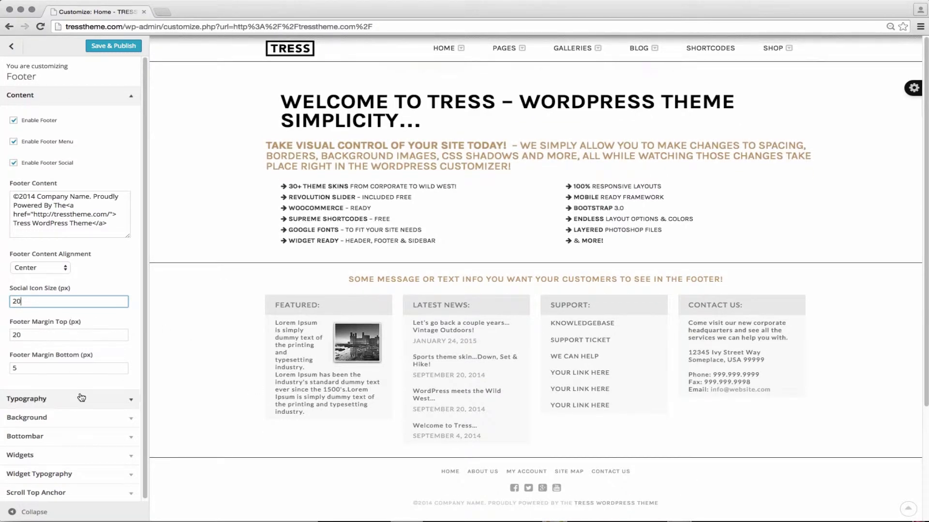
click(43, 95)
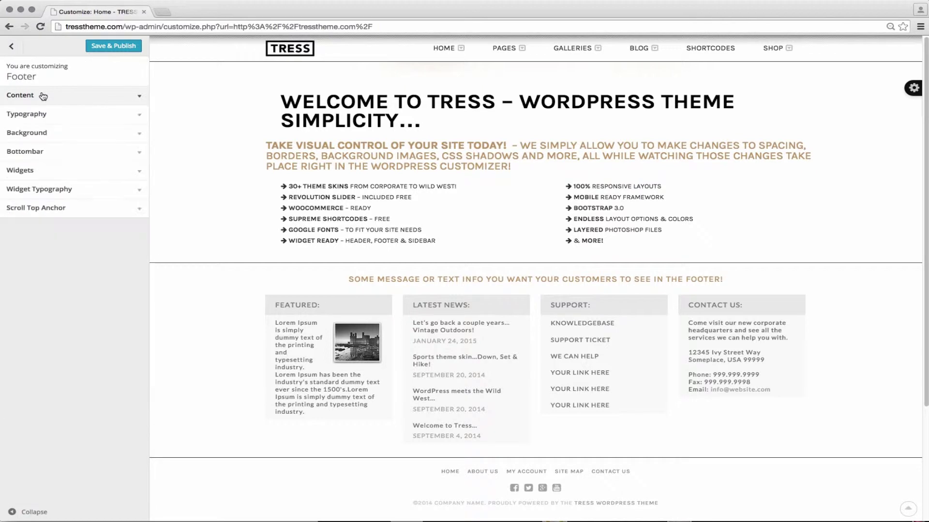
Examine the footer typography settings, including the menu and font colors, font, weight, size, spacing and text shadow
click(59, 118)
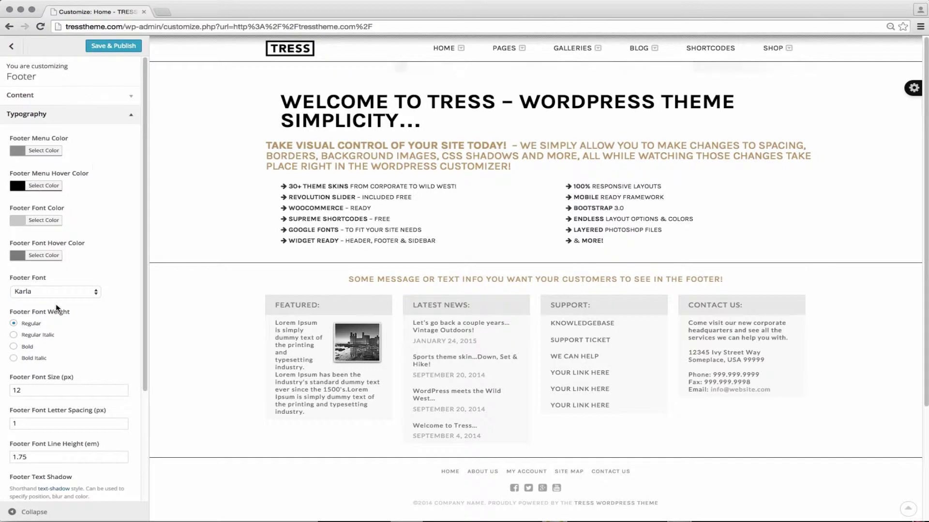
drag(145, 285, 137, 344)
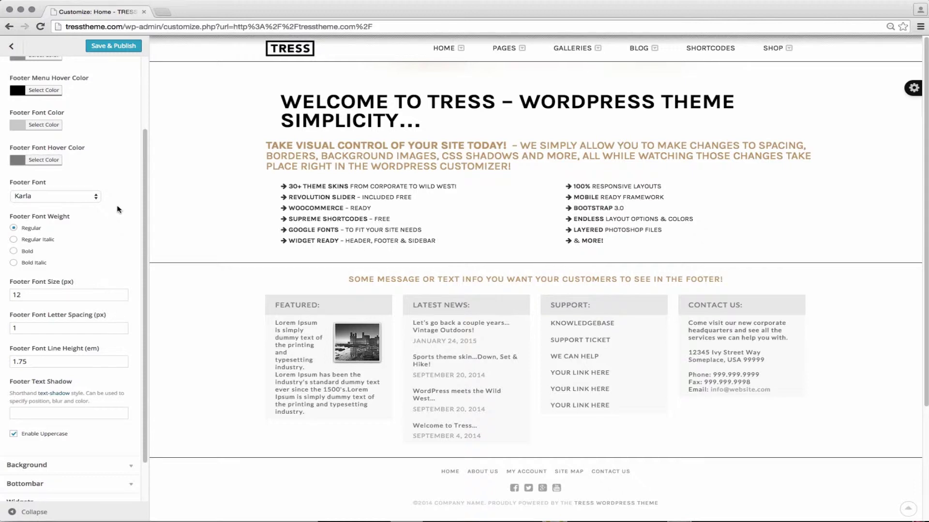
scroll(134, 240, up, 5)
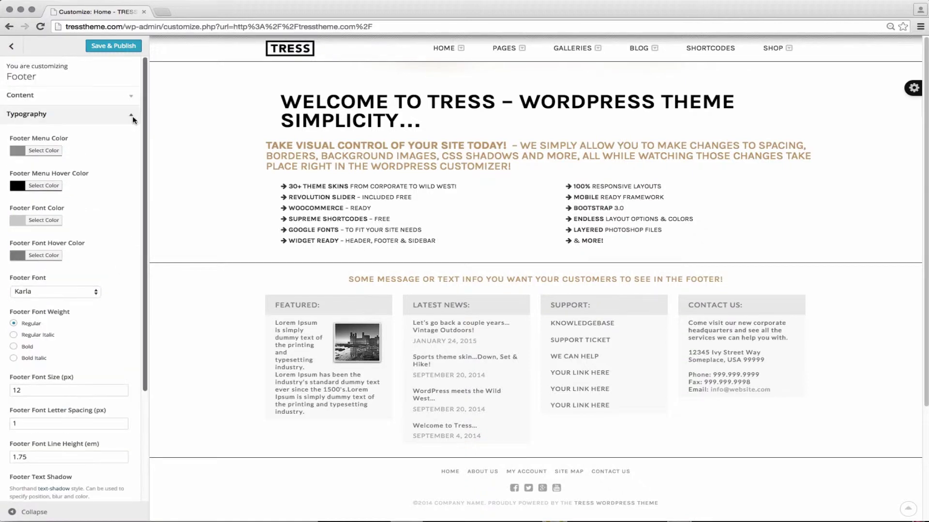
click(134, 120)
Set the footer background color to the red preset #dd3333
click(83, 137)
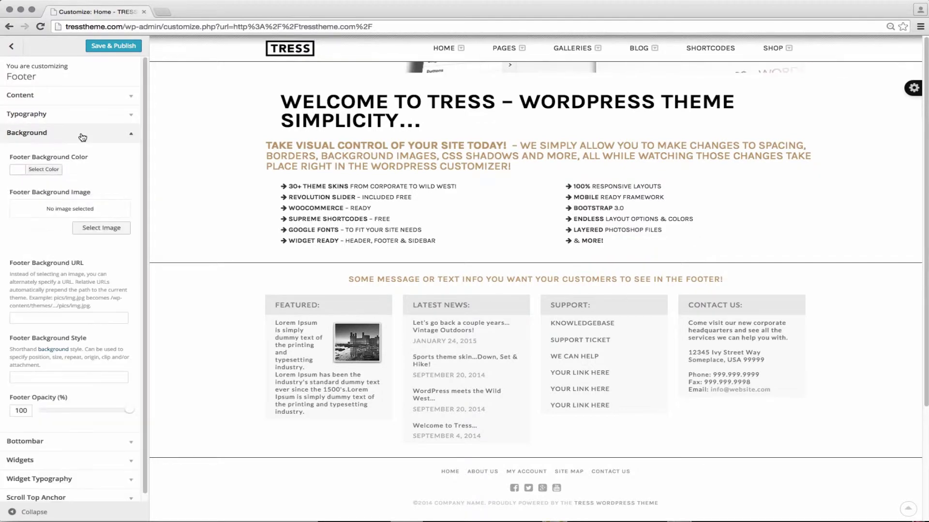
click(18, 171)
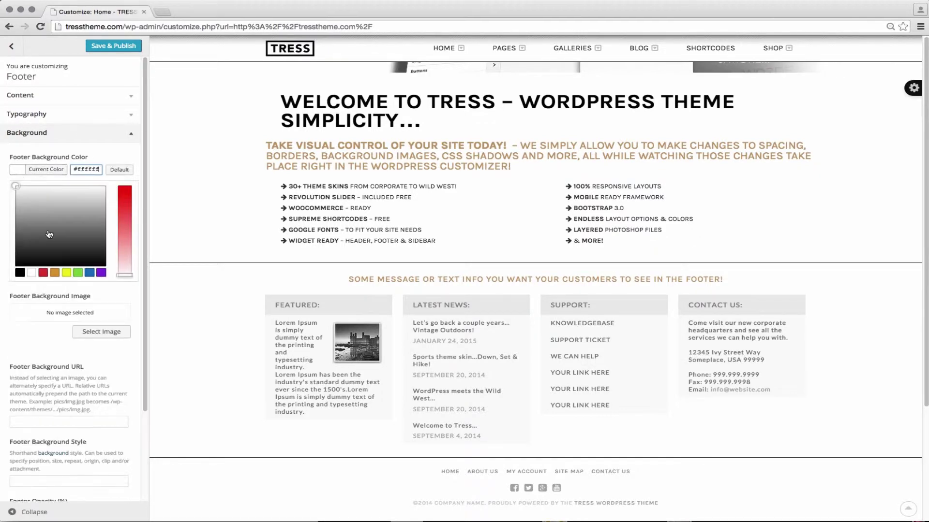
click(43, 272)
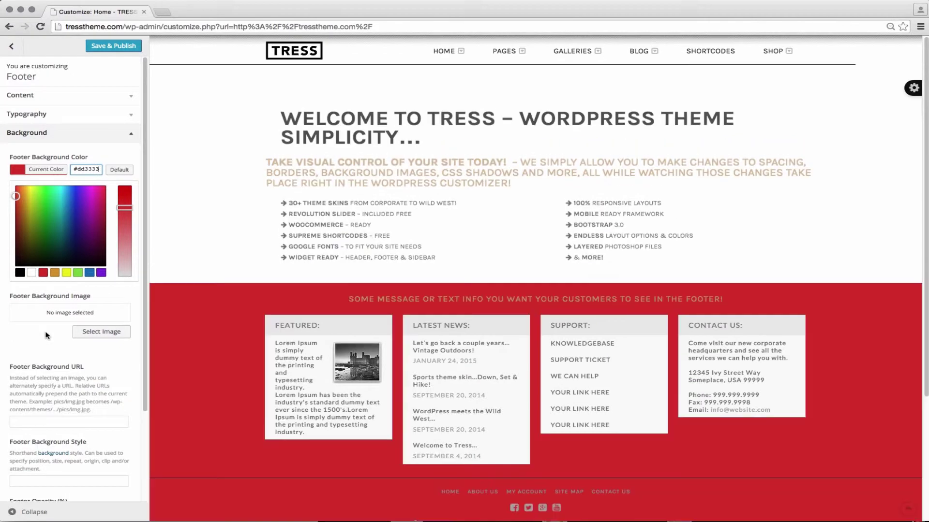
click(106, 140)
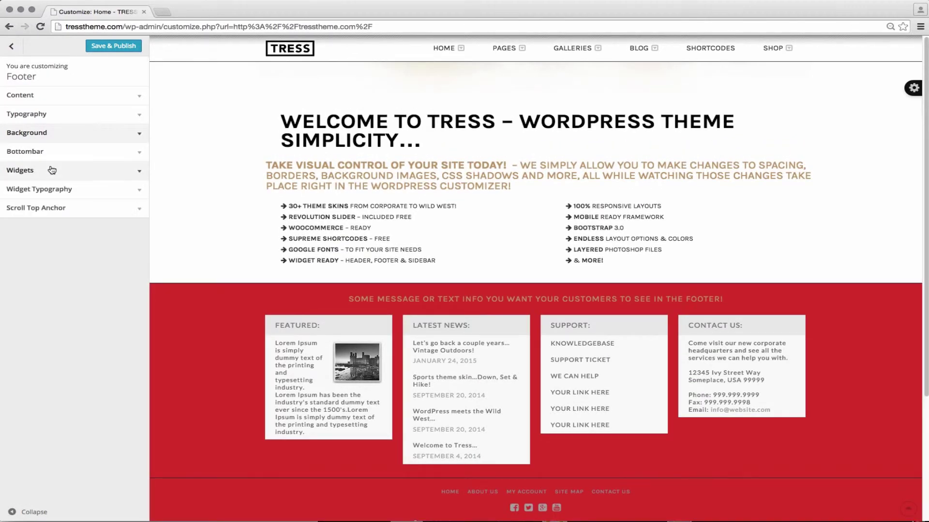
Examine the footer background's image, URL, style and opacity options
click(62, 135)
scroll(70, 391, down, 1)
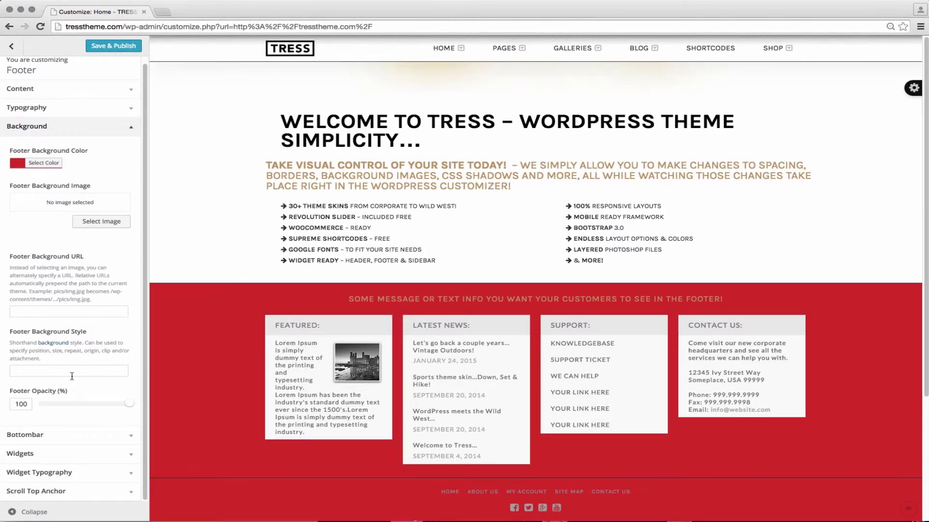
click(58, 308)
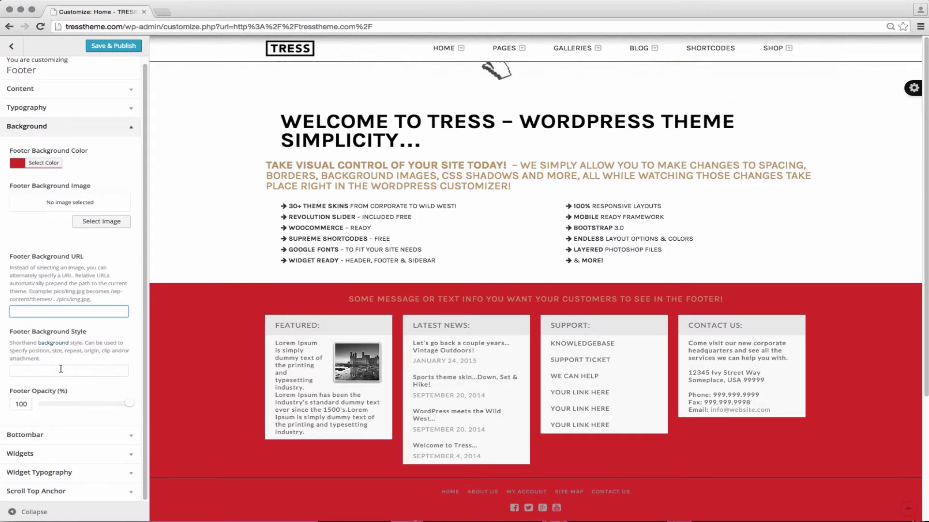
click(47, 133)
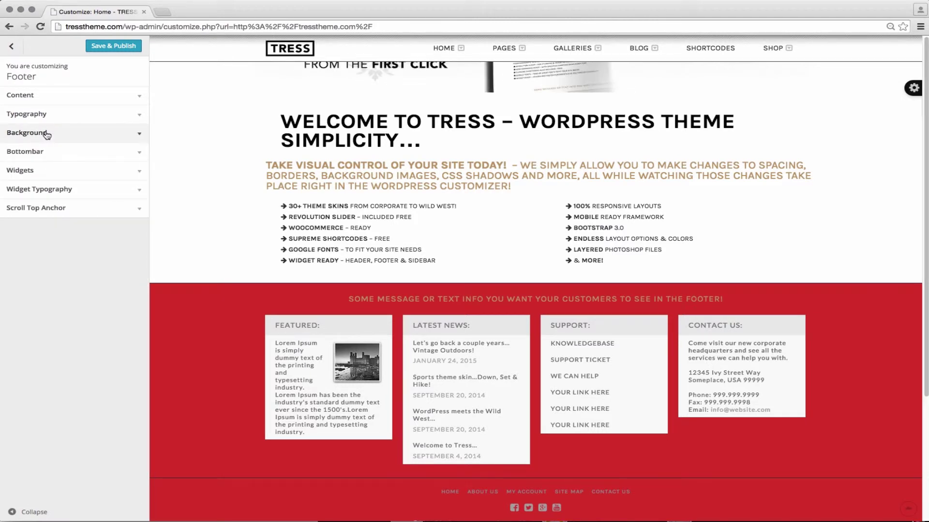
Set the bottombar font color to white (#ffffff)
click(62, 153)
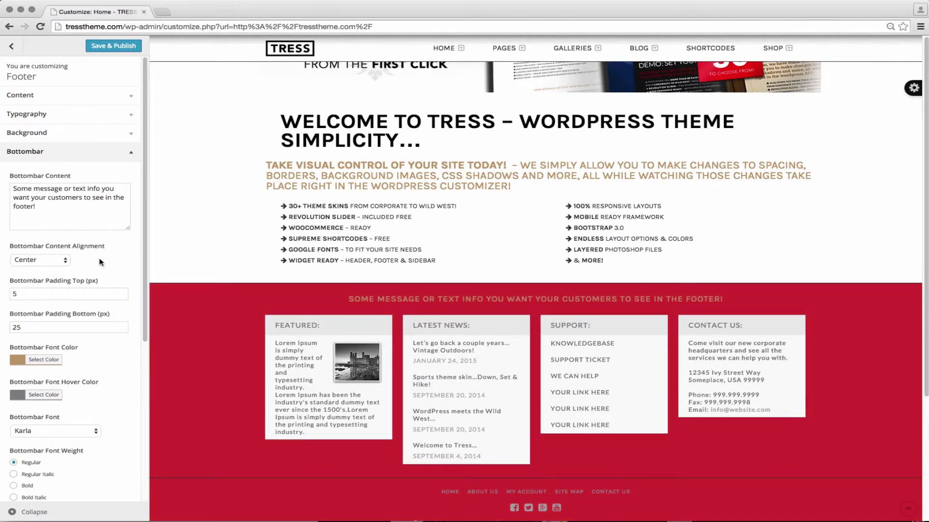
scroll(101, 266, down, 2)
scroll(101, 267, up, 1)
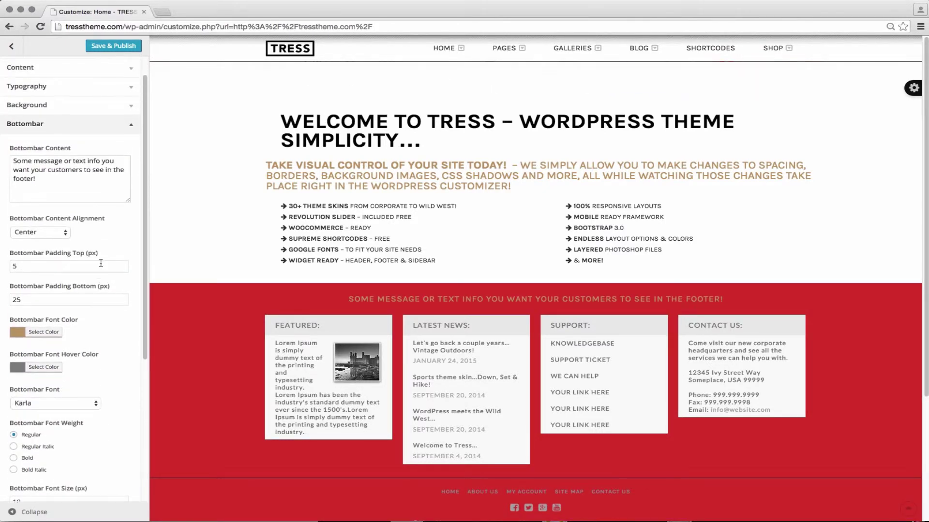
click(18, 334)
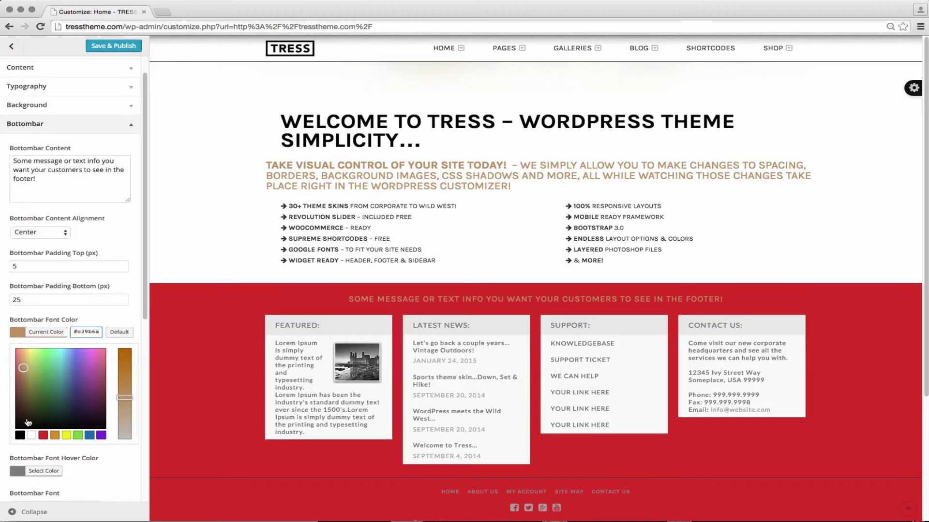
click(32, 435)
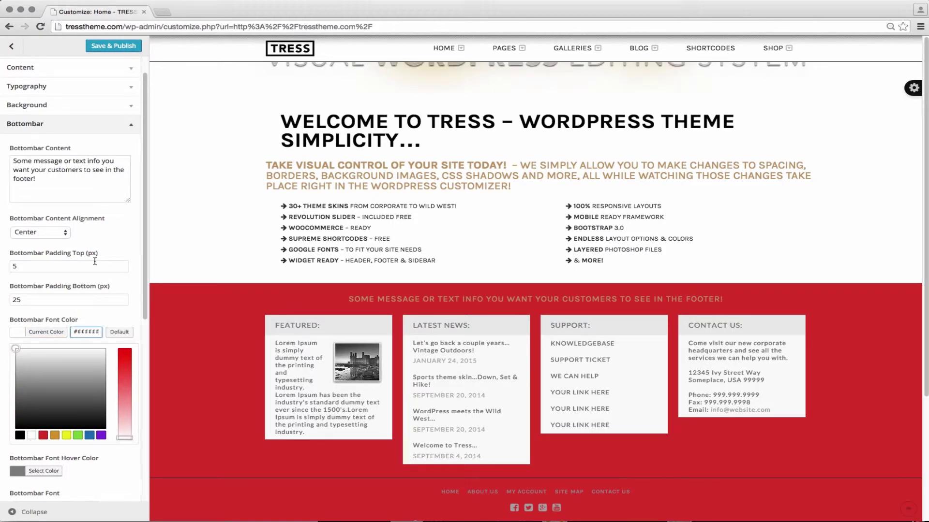
Delete the bottombar content and re-enter "Some message or text info you want your customers to see in the footer!"
click(71, 173)
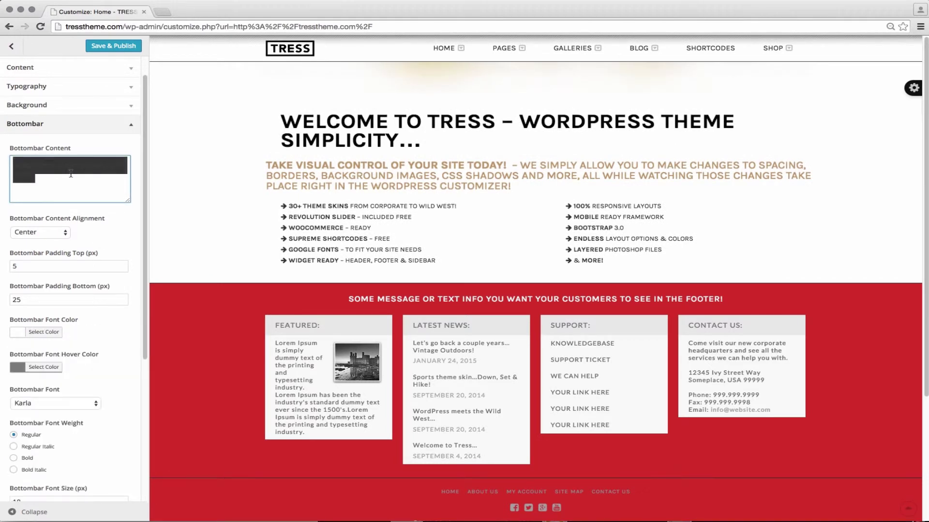
key(BackSpace)
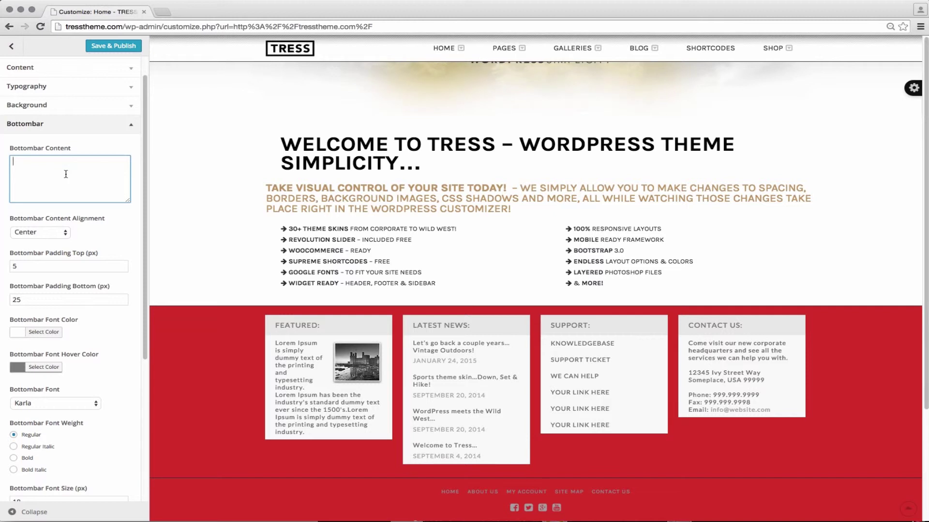
text(Some message or text info you want your customers to see in the footer!)
key(Tab)
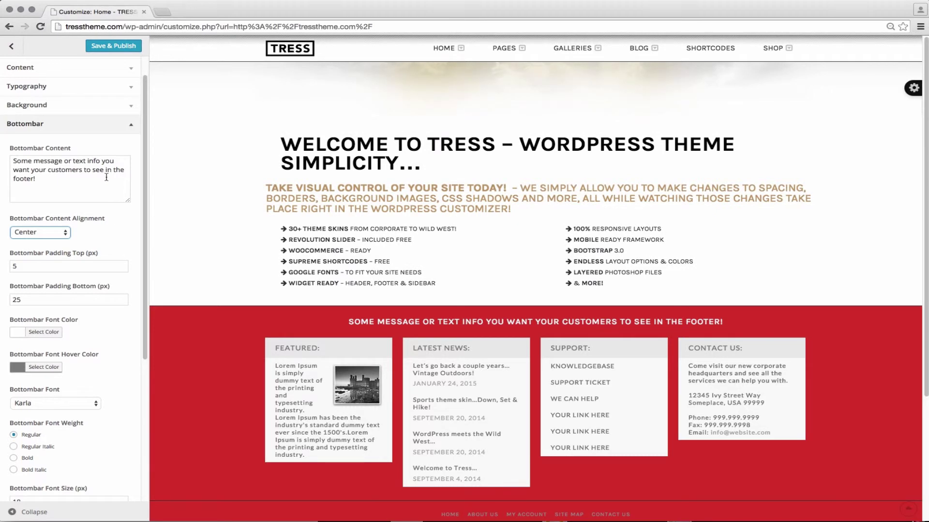
click(81, 127)
click(68, 179)
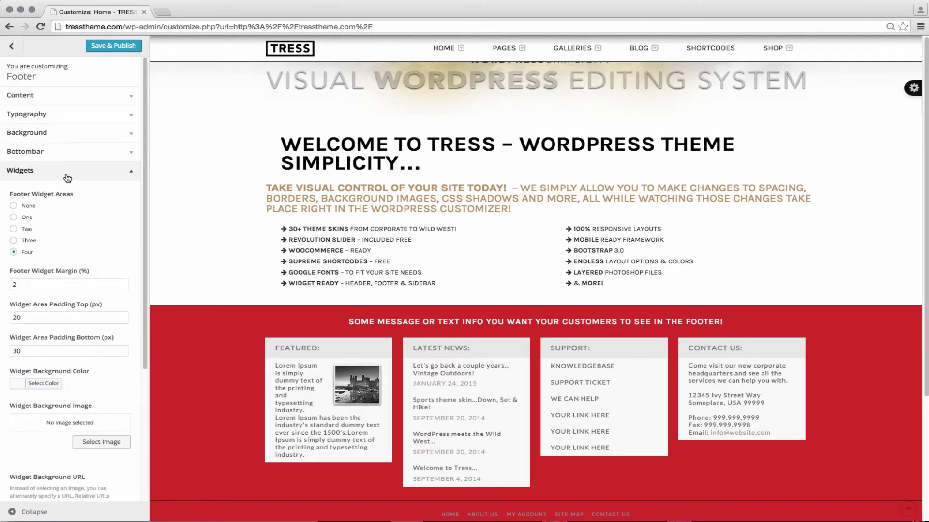
click(64, 170)
click(63, 153)
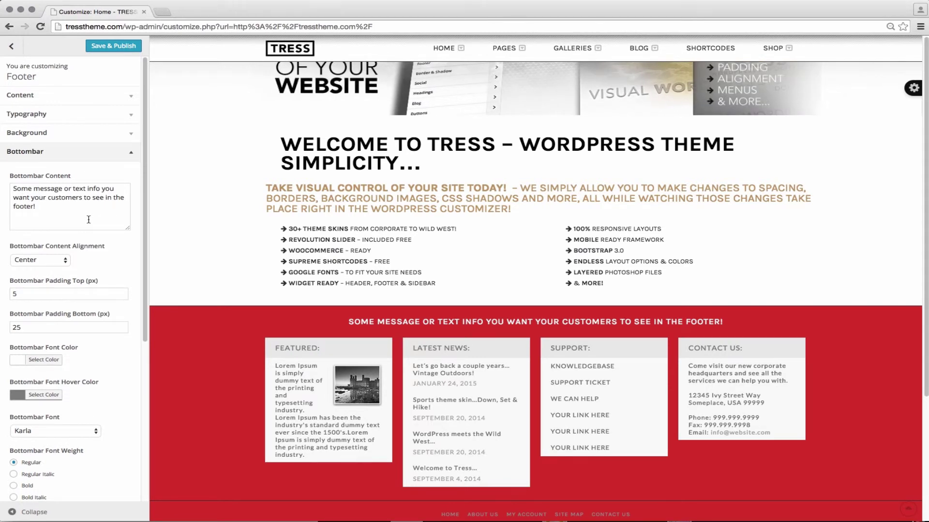
Examine the bottombar's content, alignment, padding, color and font options, and collapse the bottombar settings
click(65, 221)
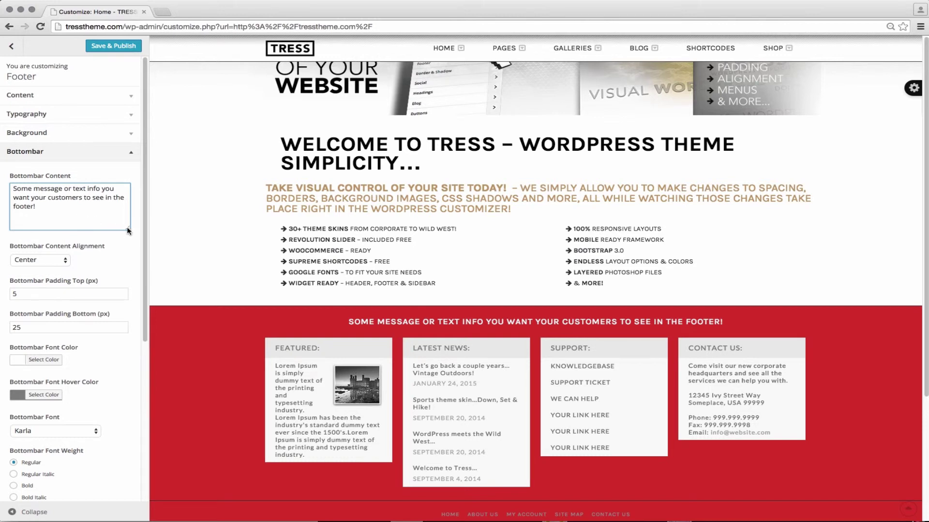
mouse_move(143, 219)
mouse_down()
mouse_move(142, 250)
mouse_move(141, 234)
mouse_up()
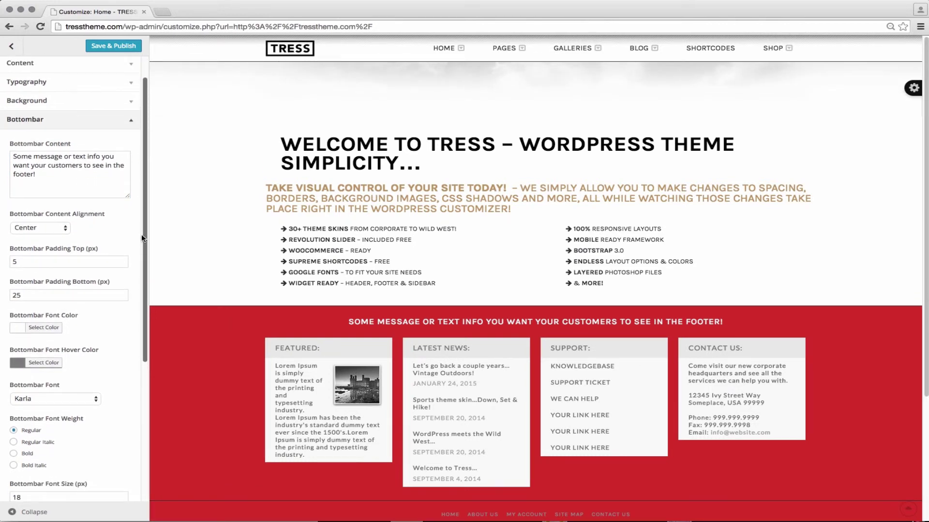
click(40, 127)
Examine the footer's widget area settings and the scroll top anchor's position and display options
click(42, 172)
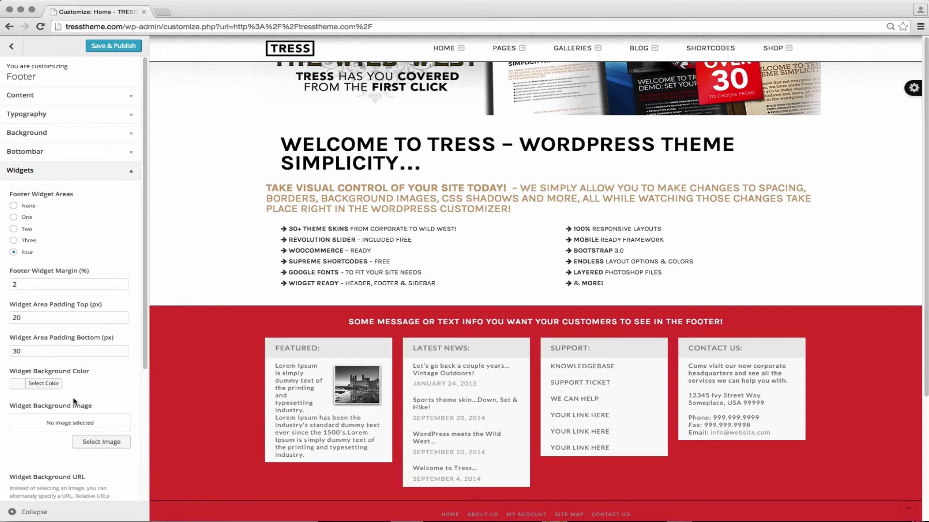
click(51, 171)
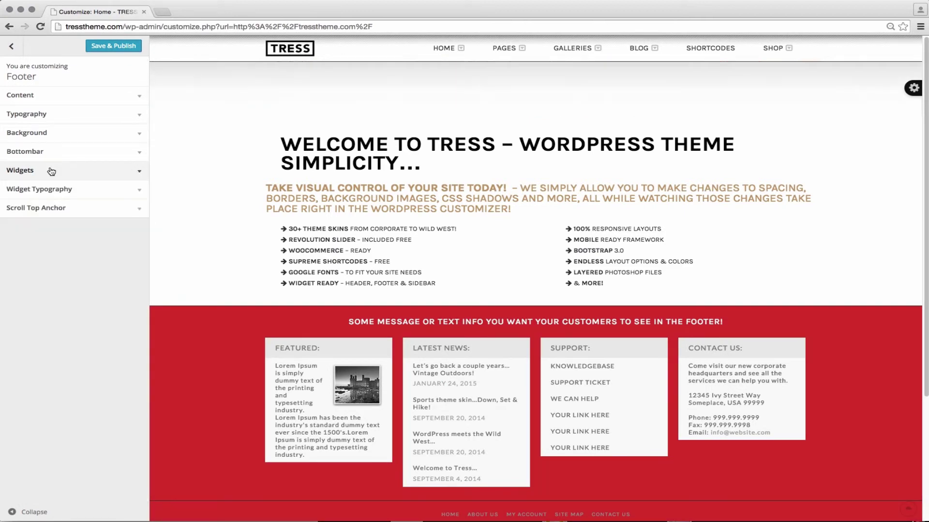
click(56, 208)
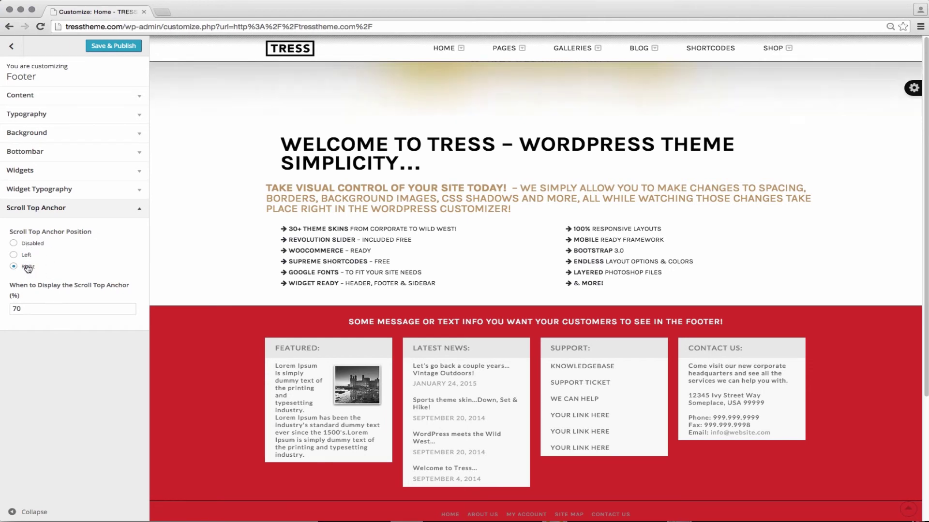
click(57, 208)
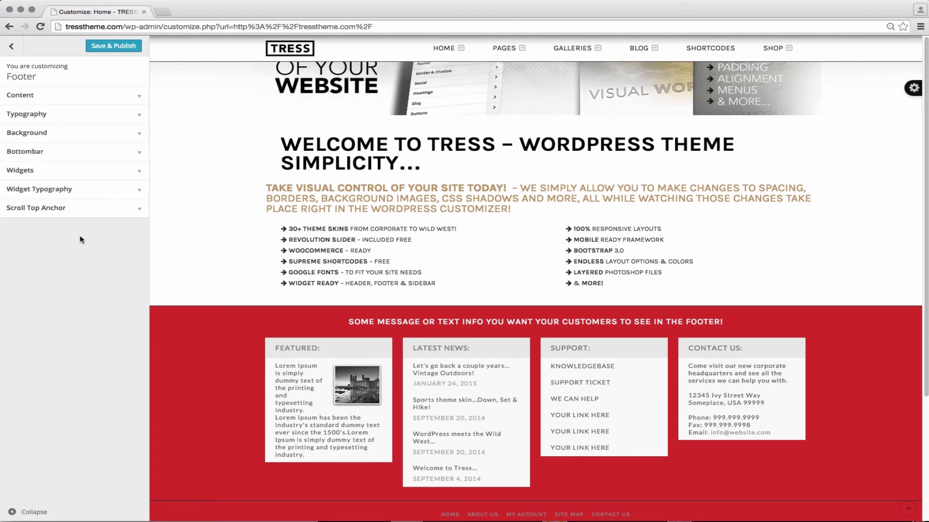